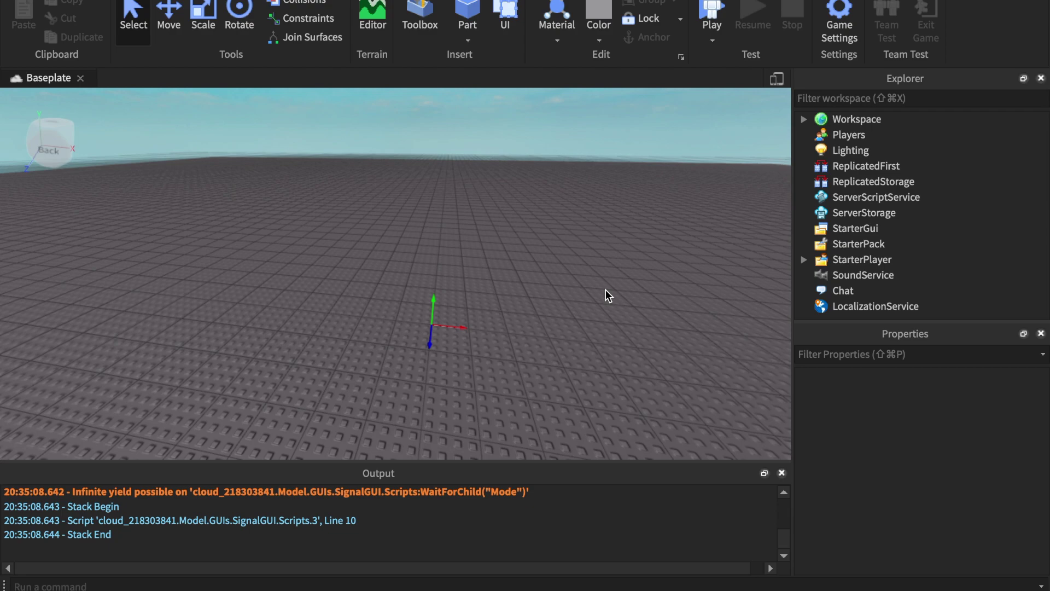
- Tilt the Baseplate camera upward until only open sky fills the viewport
{"action": "right_click_drag", "start_coordinate": [606, 289], "coordinate": [680, 291]}
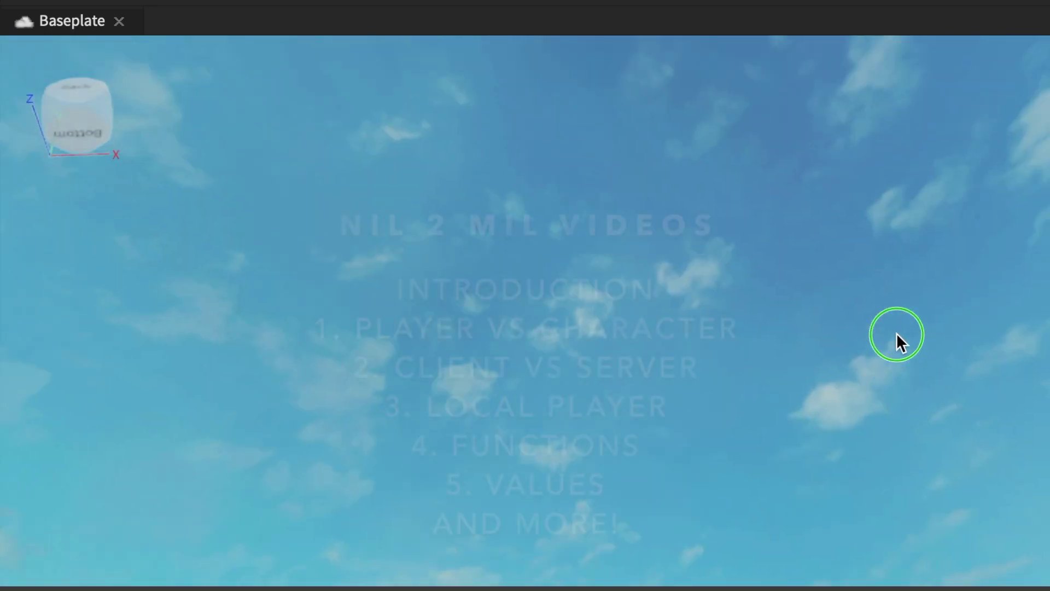